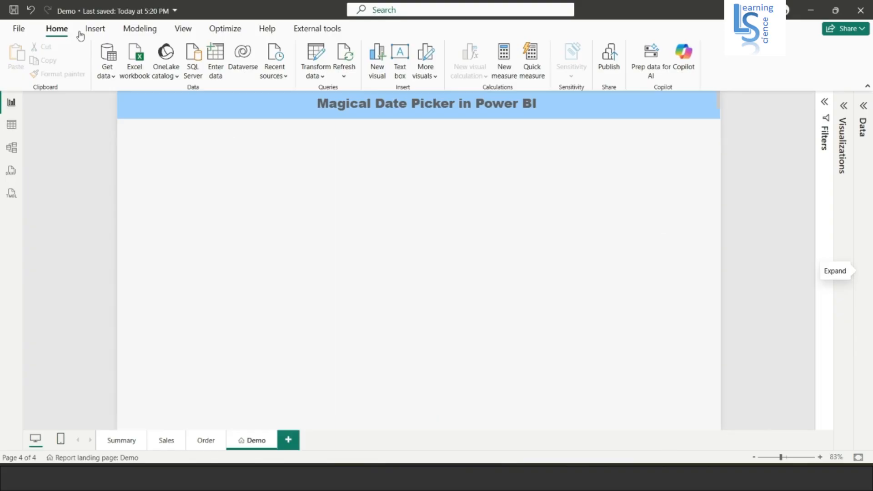
# - Check in the preview features options whether the date picker slicer for relative and manual date ranges is enabled
pyautogui.click(19, 28)
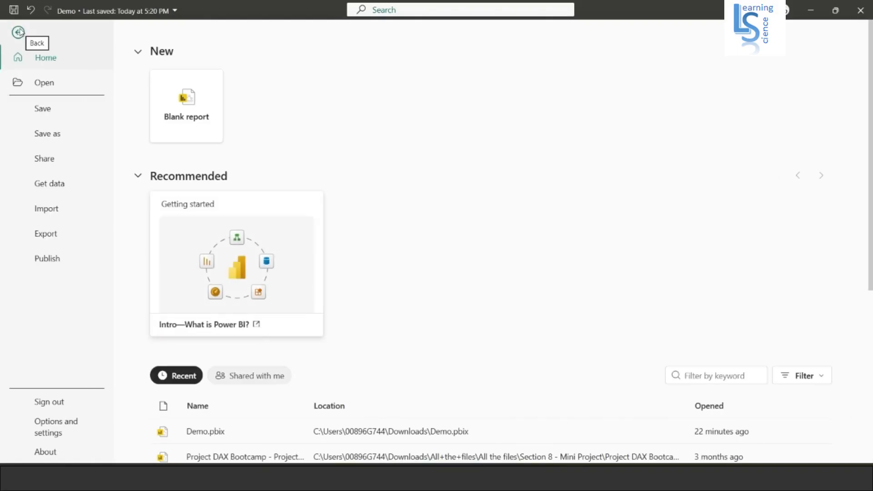
pyautogui.click(48, 434)
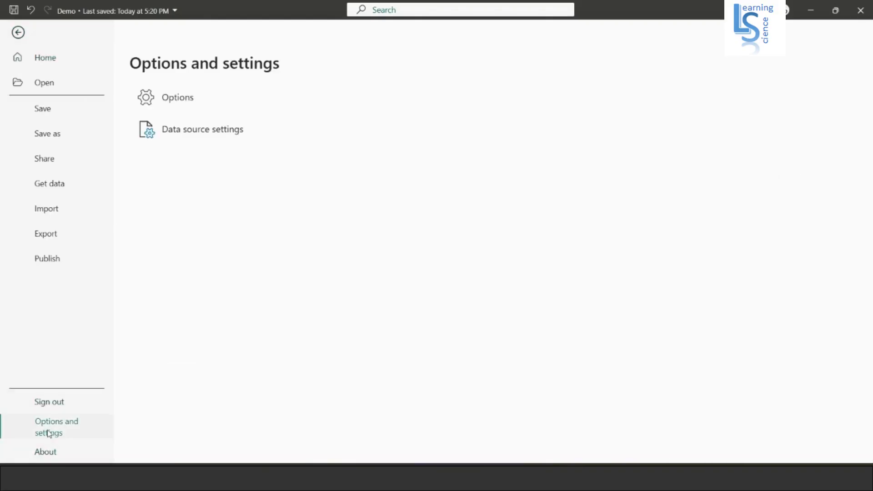
pyautogui.click(183, 105)
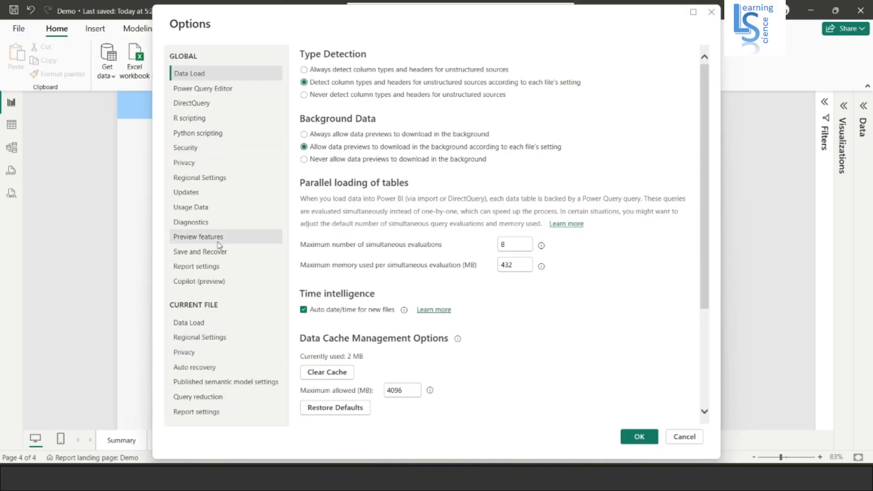
pyautogui.click(219, 238)
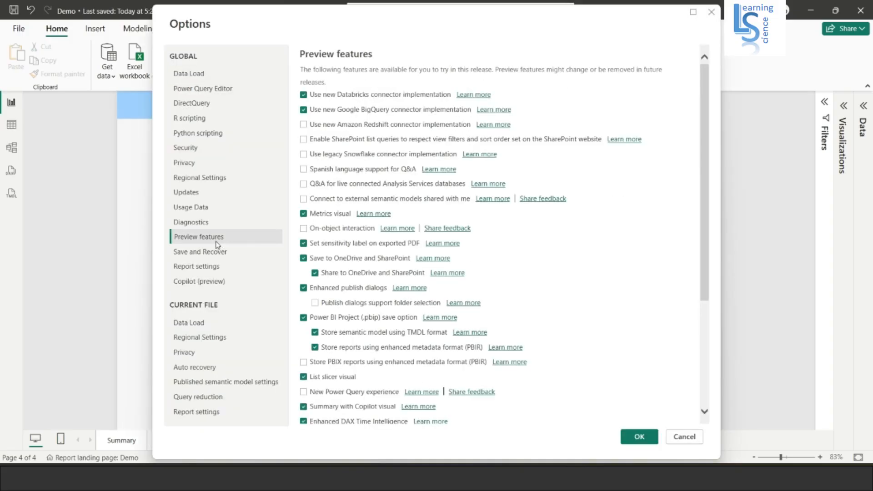
pyautogui.scroll(-3, 647, 279)
pyautogui.scroll(-2, 647, 279)
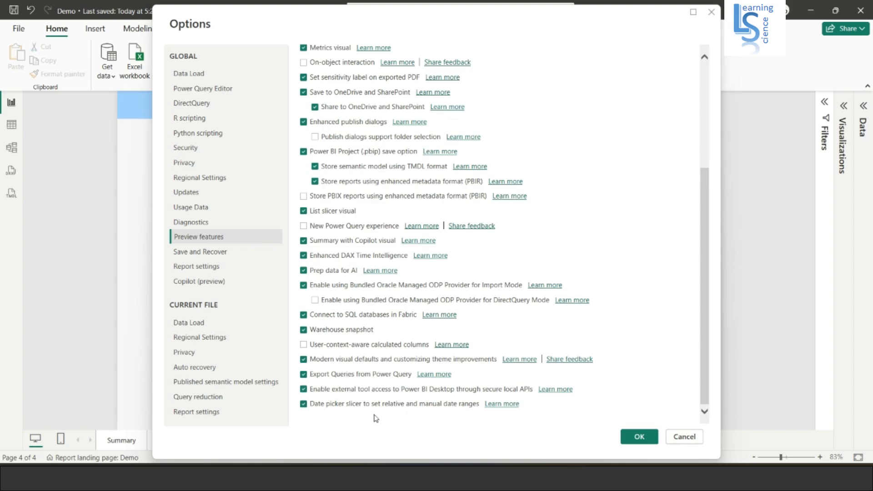
pyautogui.click(686, 437)
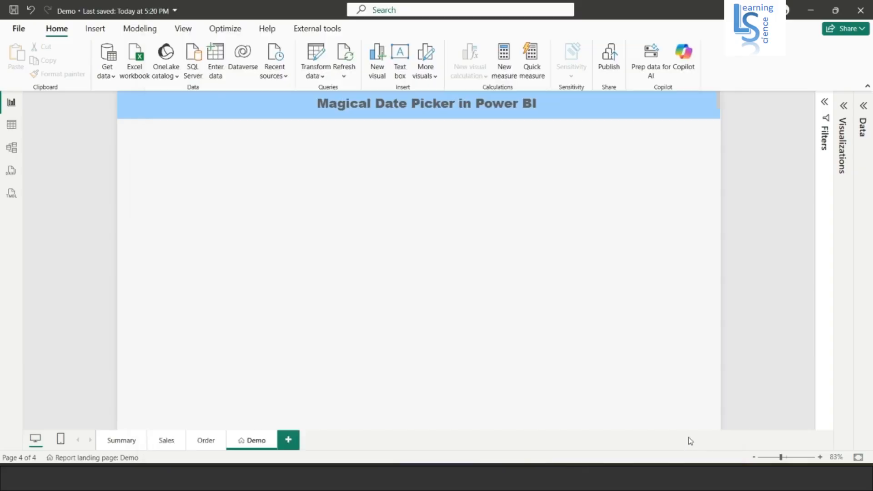
# - Insert a line chart on the Demo page and enlarge it to fill the area below the title
pyautogui.click(846, 106)
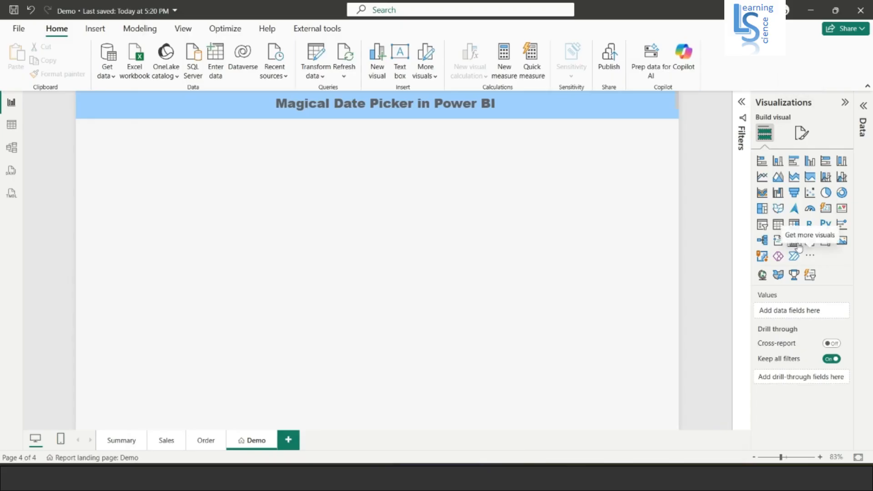
pyautogui.click(763, 176)
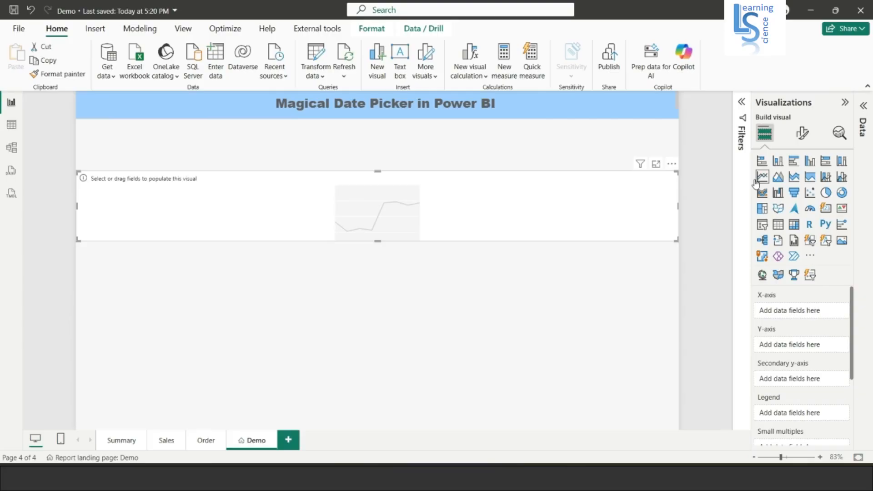
pyautogui.moveTo(375, 241); pyautogui.dragTo(384, 289)
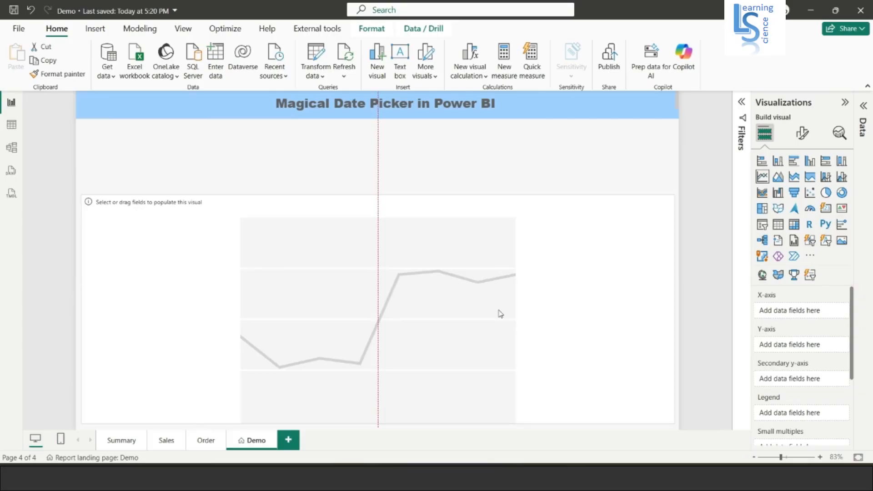
# - Assign the Date field of dim_date to the line chart's X-axis and use plain Date instead of Date Hierarchy
pyautogui.click(865, 108)
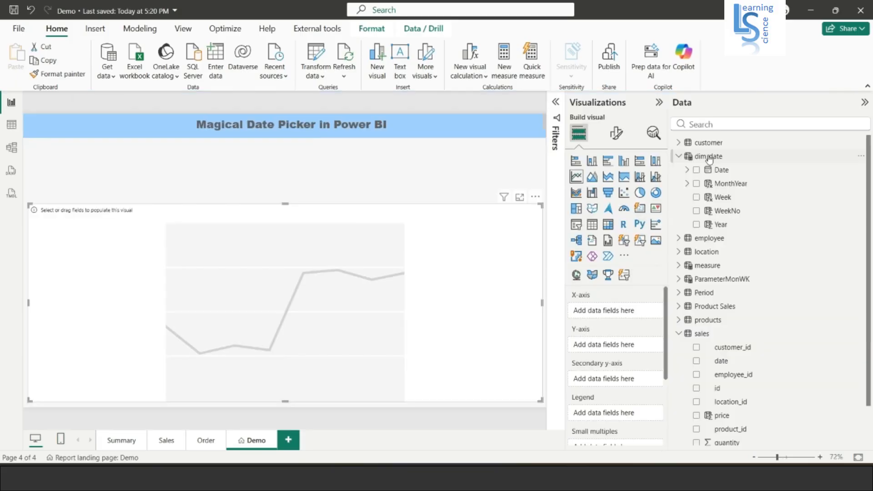
pyautogui.moveTo(728, 172); pyautogui.dragTo(613, 315)
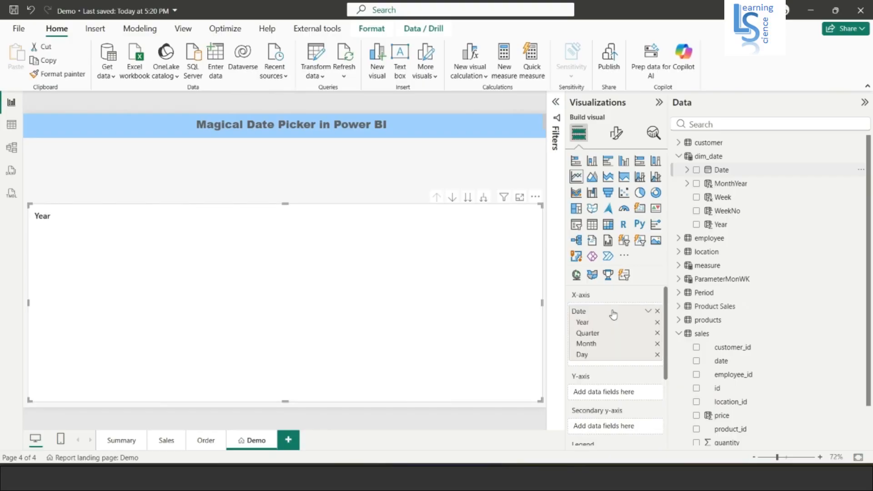
pyautogui.click(649, 313)
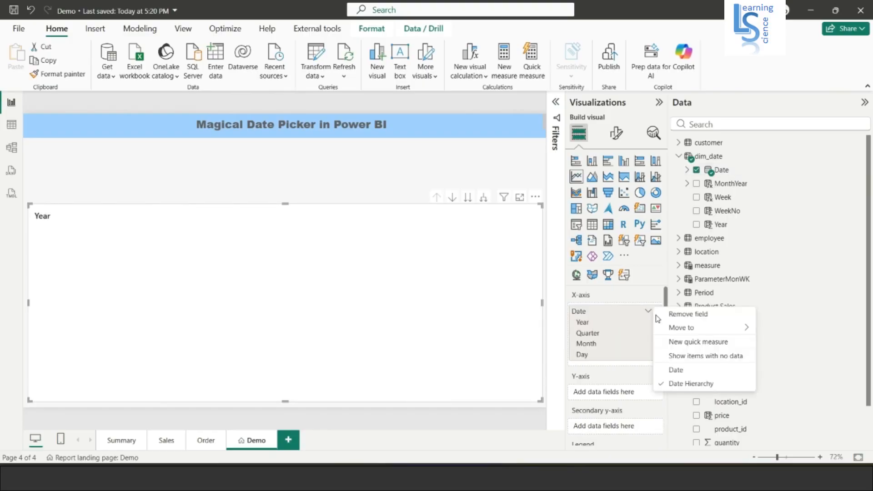
pyautogui.click(681, 373)
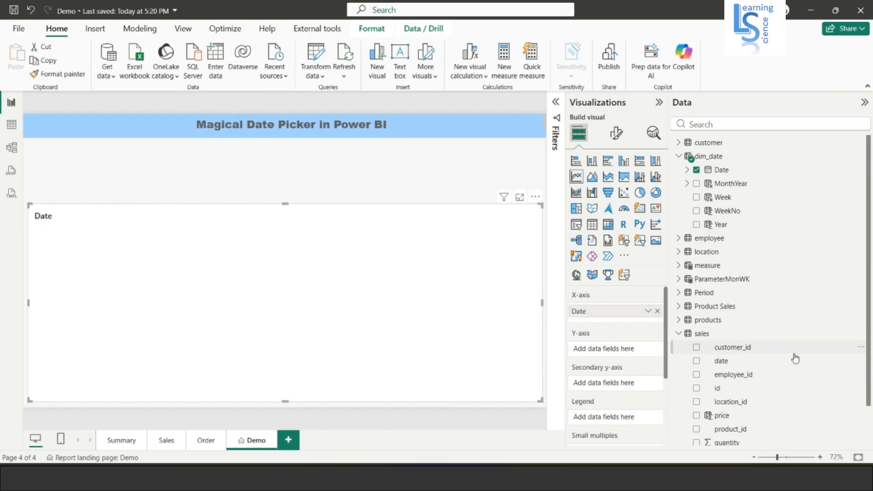
# - Assign the Total Sales measure of the sales table to the line chart's Y-axis
pyautogui.scroll(-2, 751, 392)
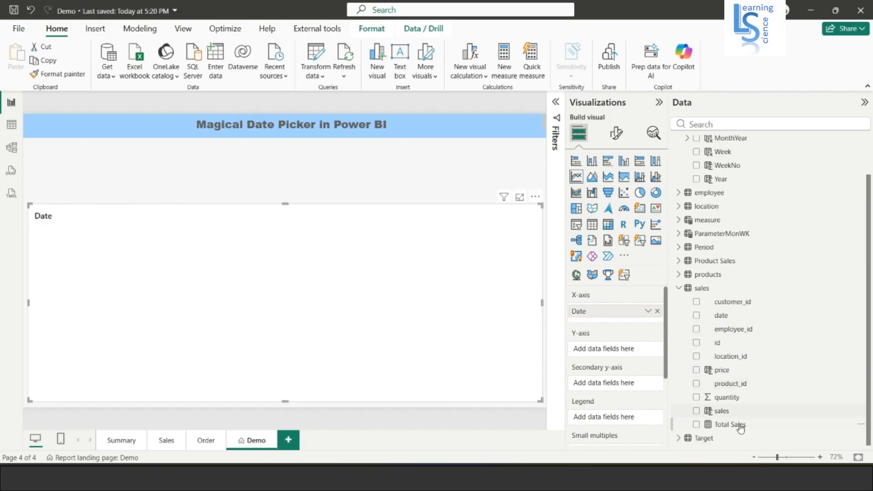
pyautogui.moveTo(740, 428); pyautogui.dragTo(617, 350)
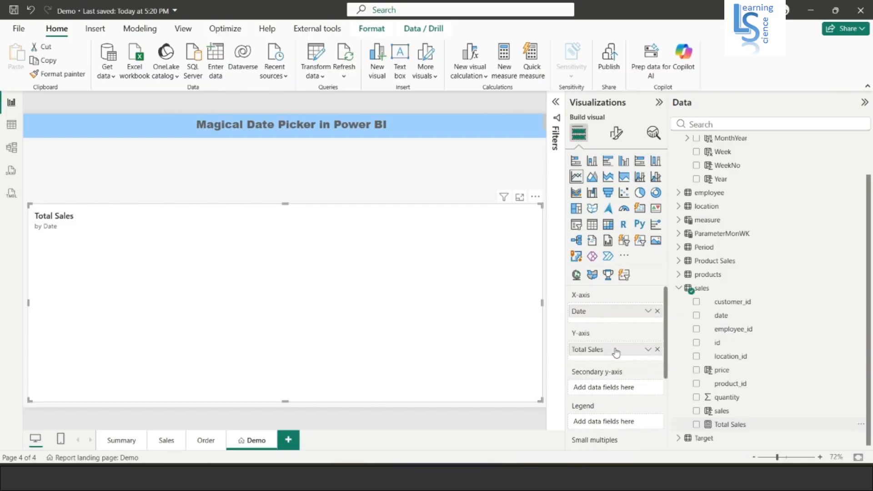
pyautogui.click(865, 102)
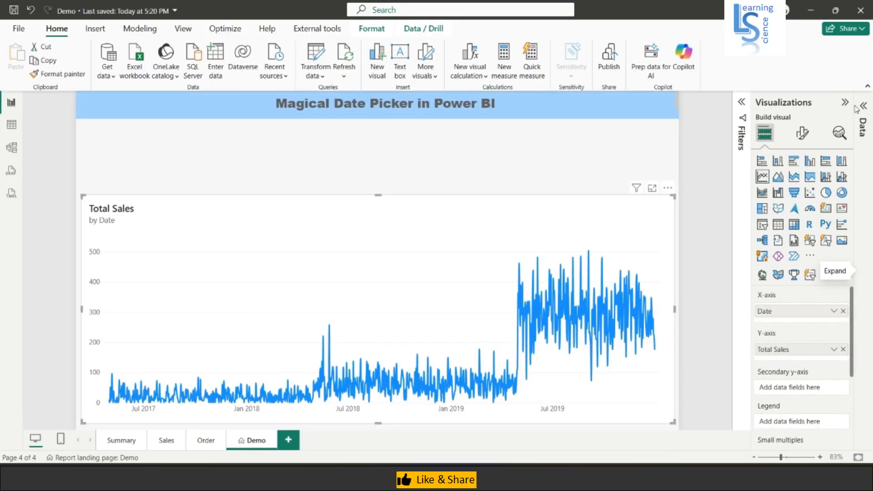
pyautogui.click(846, 102)
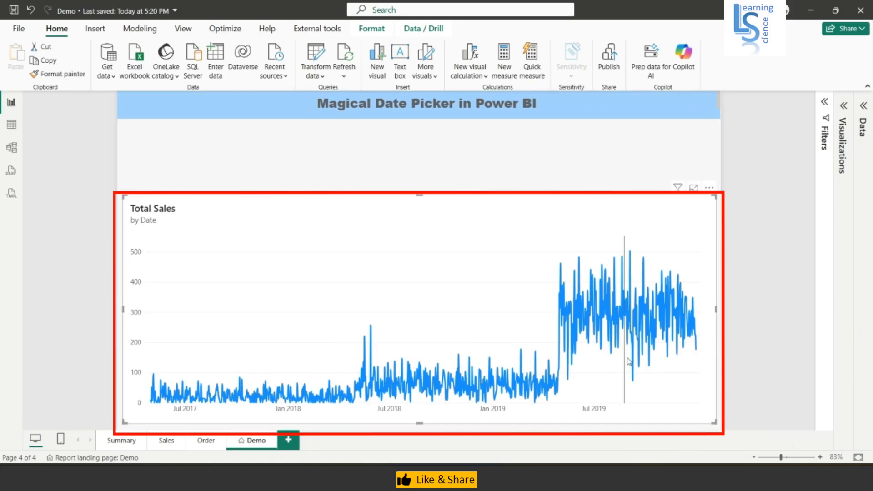
pyautogui.moveTo(678, 301)
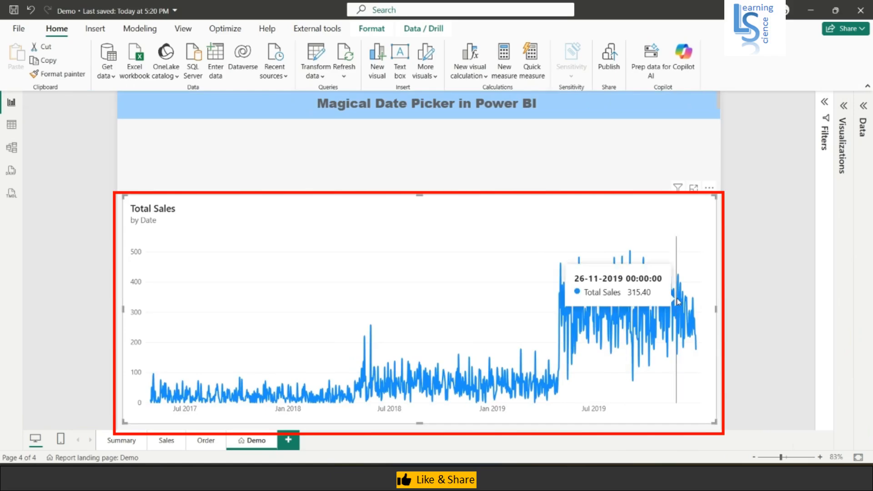
pyautogui.click(499, 180)
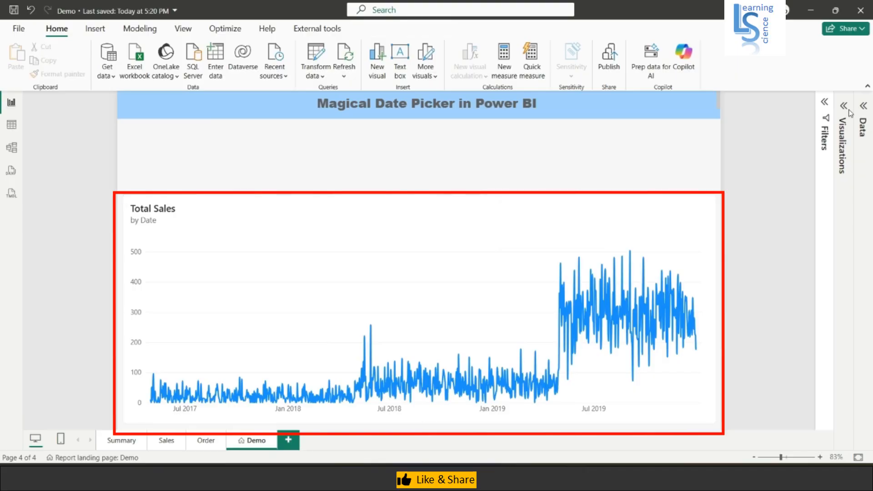
# - Insert a slicer above the line chart and assign it the Date field of dim_date
pyautogui.click(849, 112)
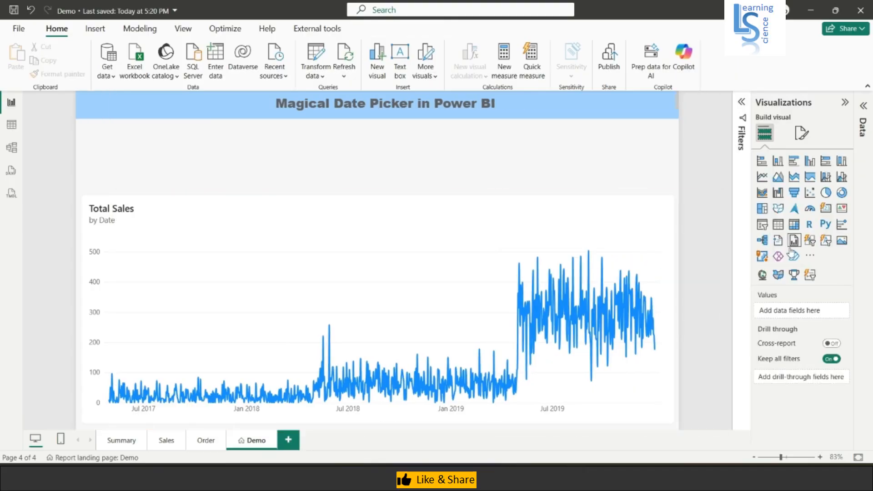
pyautogui.click(763, 225)
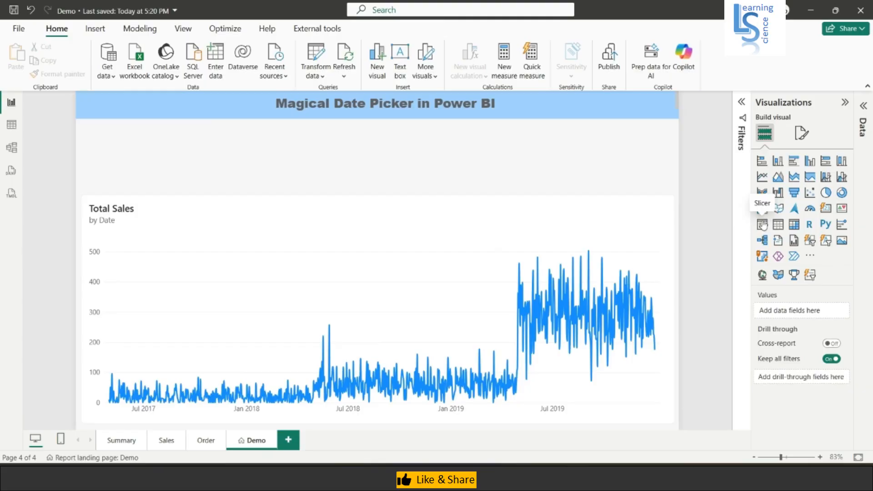
pyautogui.click(764, 225)
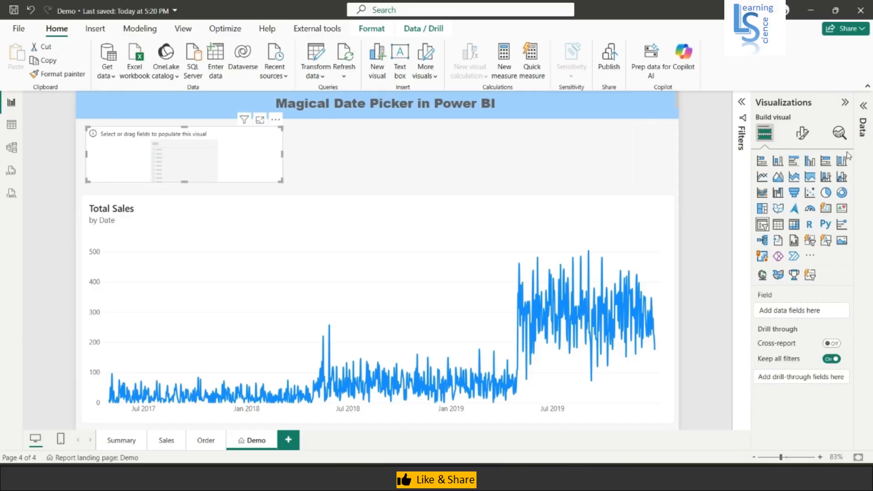
pyautogui.click(864, 107)
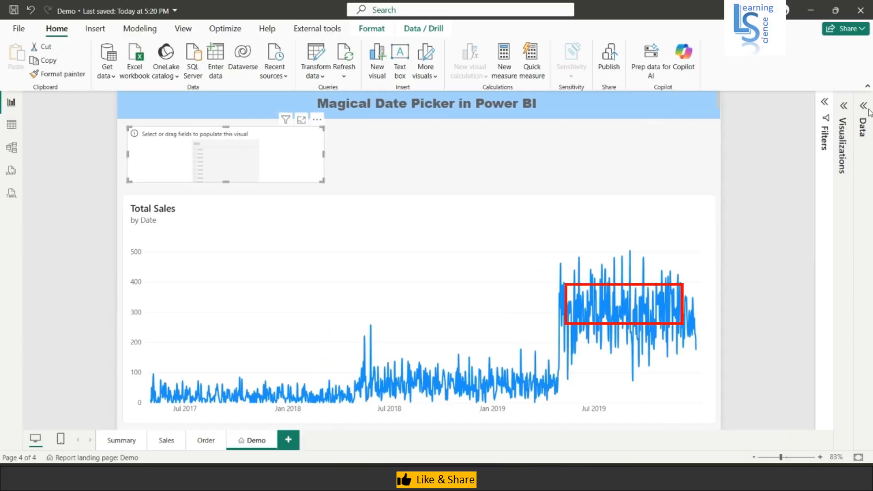
pyautogui.click(842, 114)
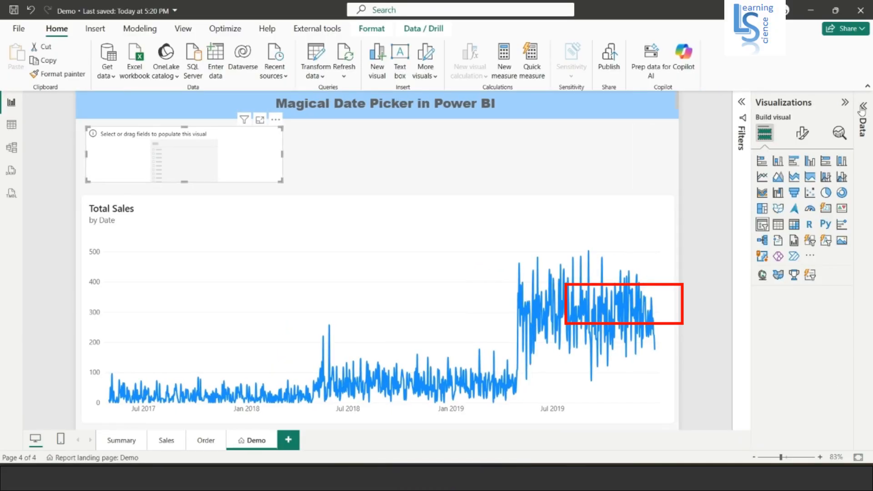
pyautogui.click(863, 109)
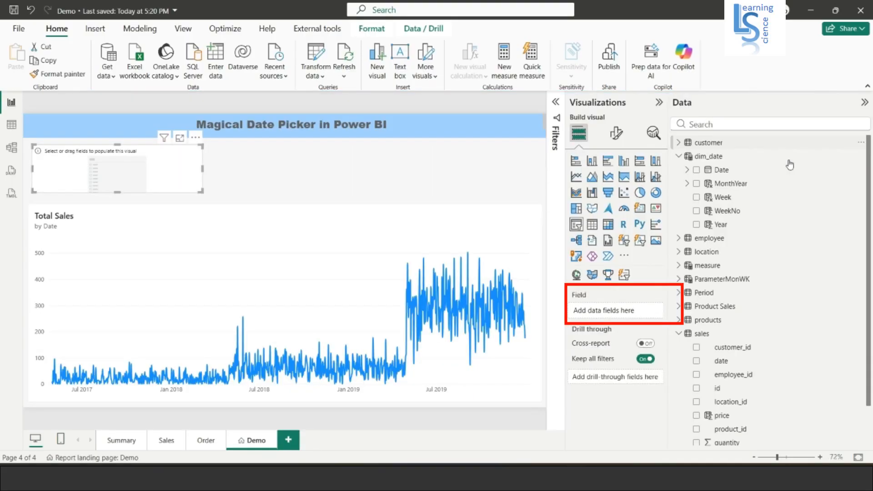
pyautogui.moveTo(723, 171); pyautogui.dragTo(624, 314)
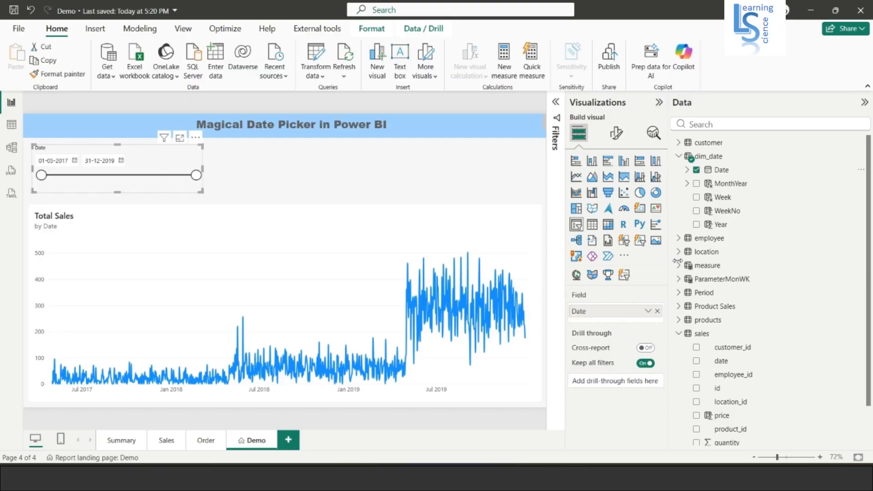
pyautogui.click(865, 103)
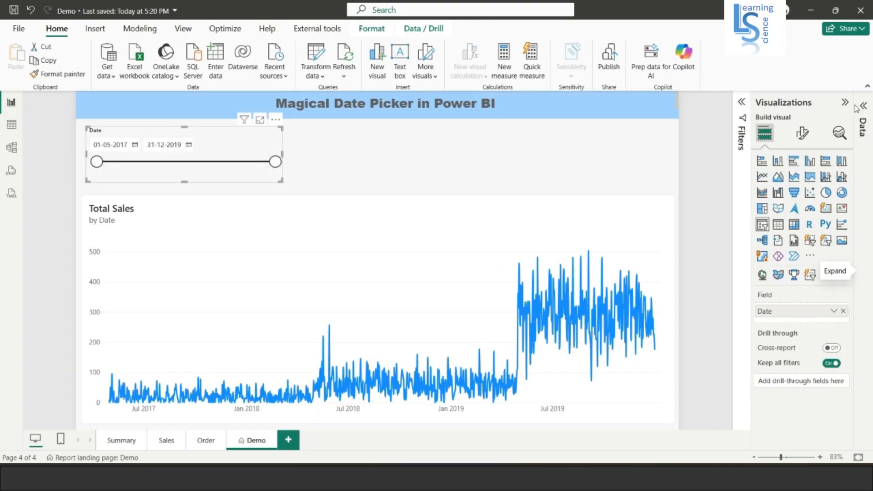
# - Set the slicer style to Date Picker and turn off its slider
pyautogui.click(804, 136)
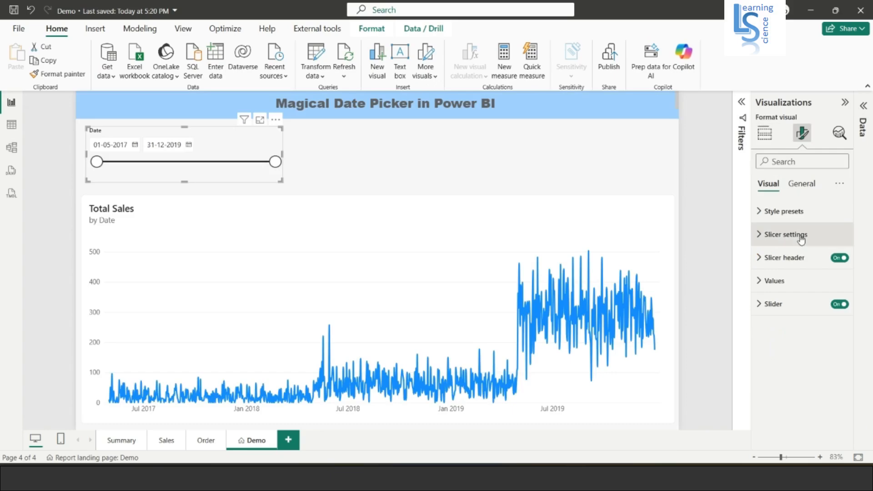
pyautogui.click(760, 234)
pyautogui.click(792, 292)
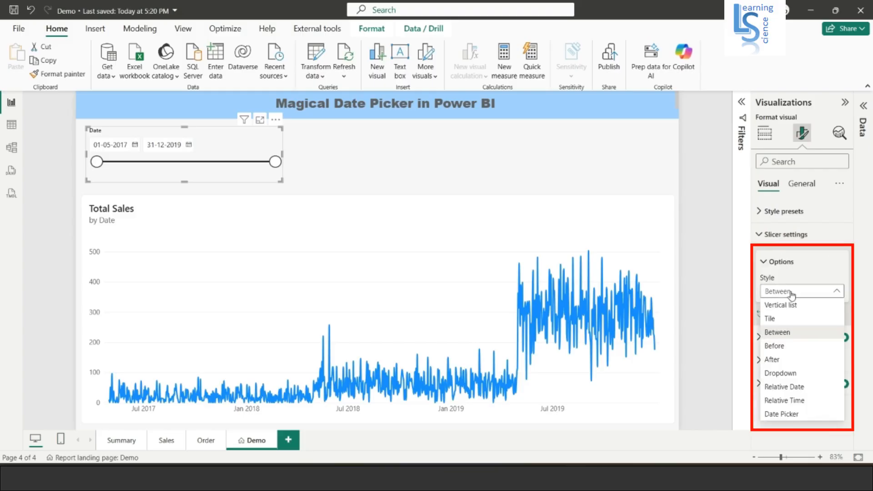
pyautogui.click(781, 415)
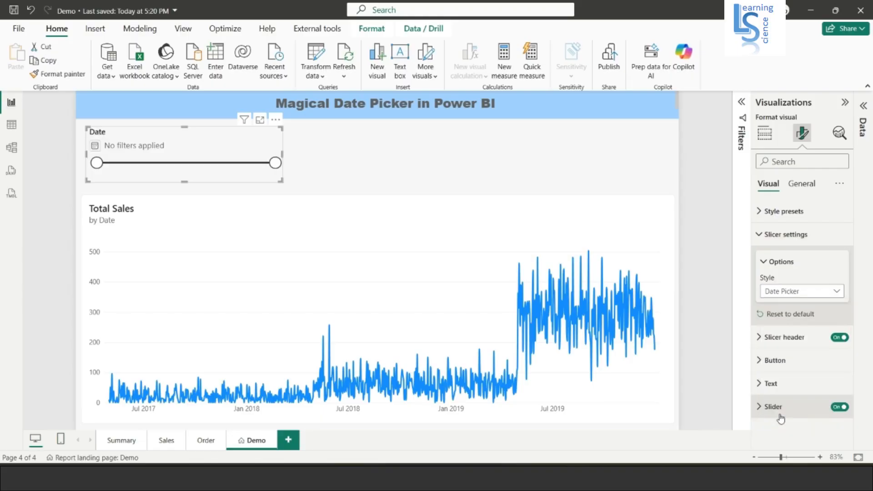
pyautogui.click(839, 406)
pyautogui.click(844, 104)
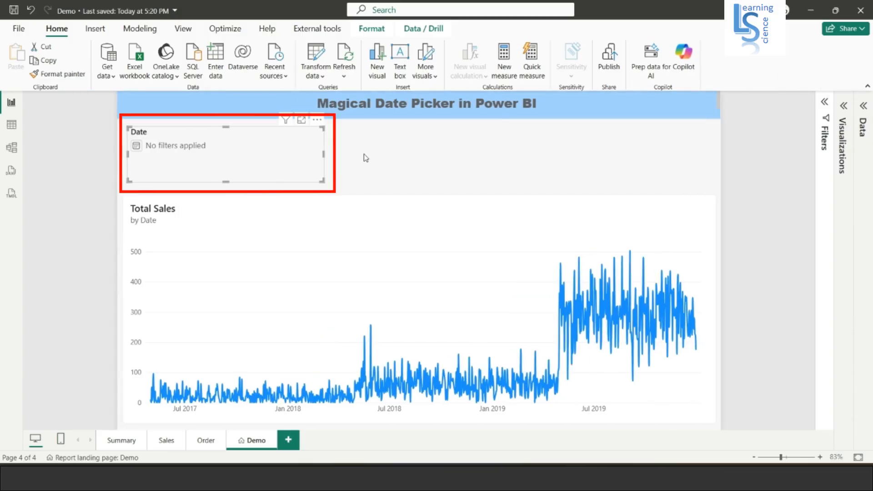
pyautogui.click(104, 166)
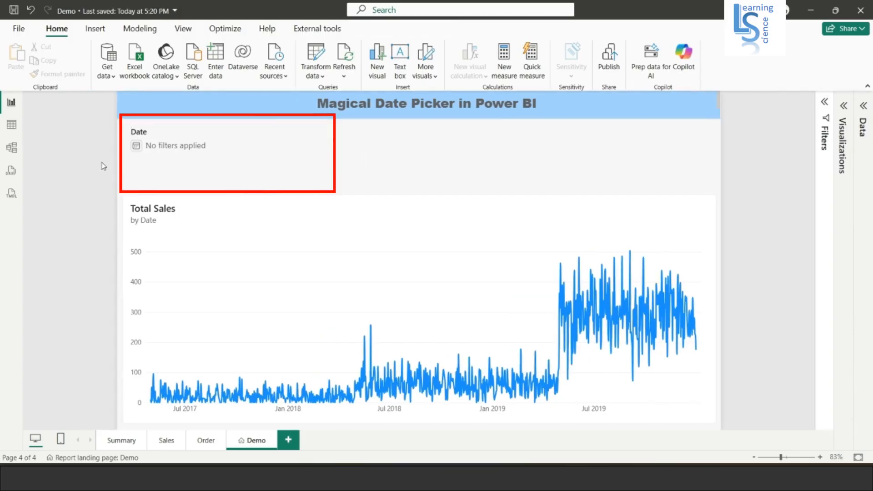
# - Filter the line chart to the manual date range 16 December to 30 December 2019 with the Date slicer
pyautogui.click(137, 146)
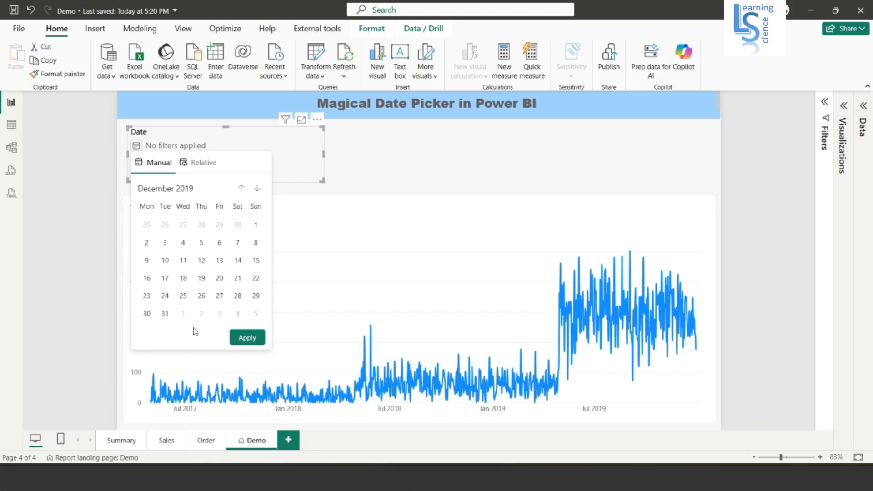
pyautogui.click(147, 279)
pyautogui.click(183, 278)
pyautogui.click(256, 278)
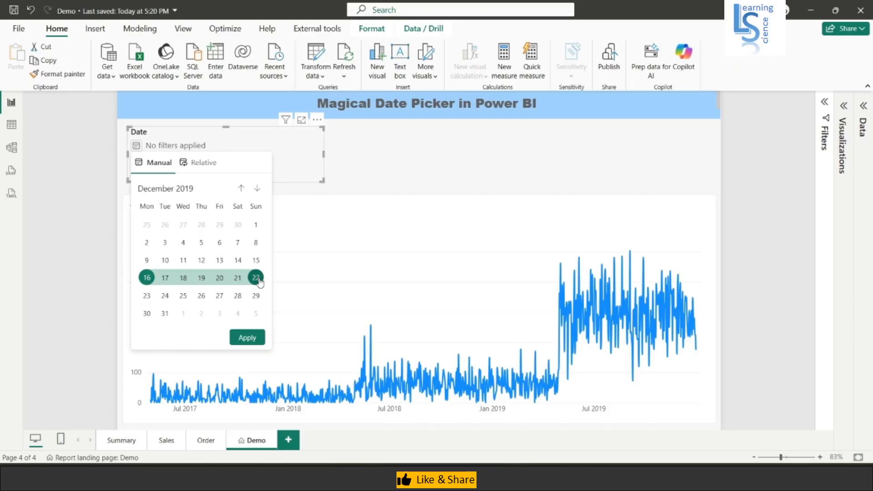
pyautogui.click(237, 295)
pyautogui.click(202, 314)
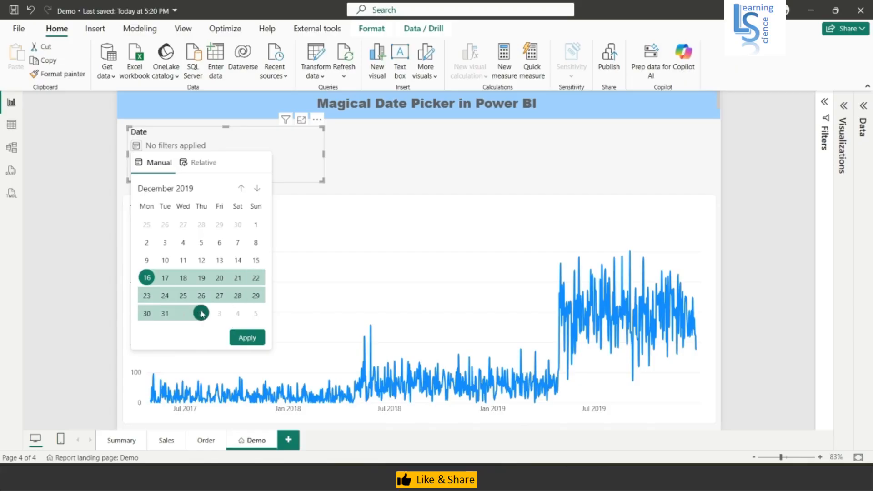
pyautogui.click(165, 313)
pyautogui.click(146, 314)
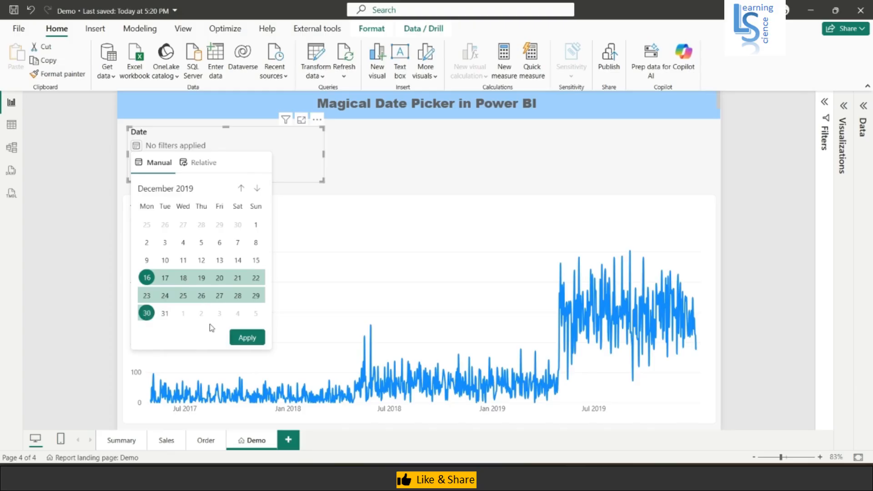
pyautogui.click(248, 339)
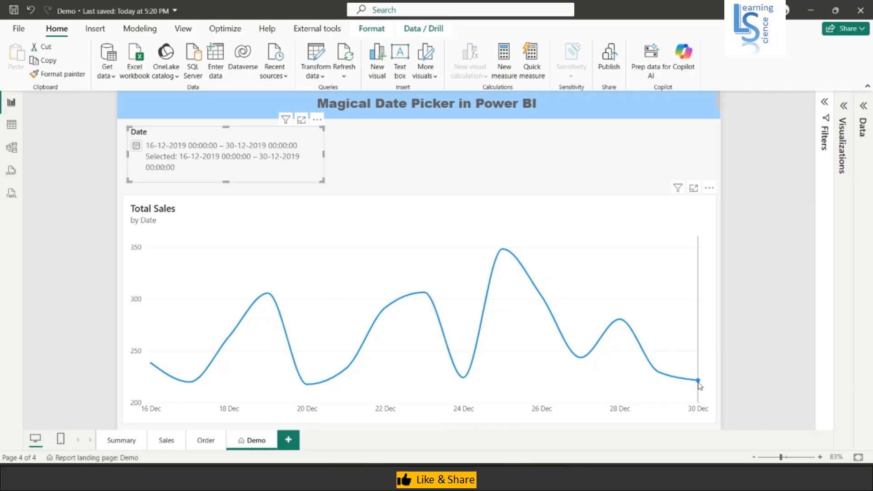
pyautogui.moveTo(699, 383)
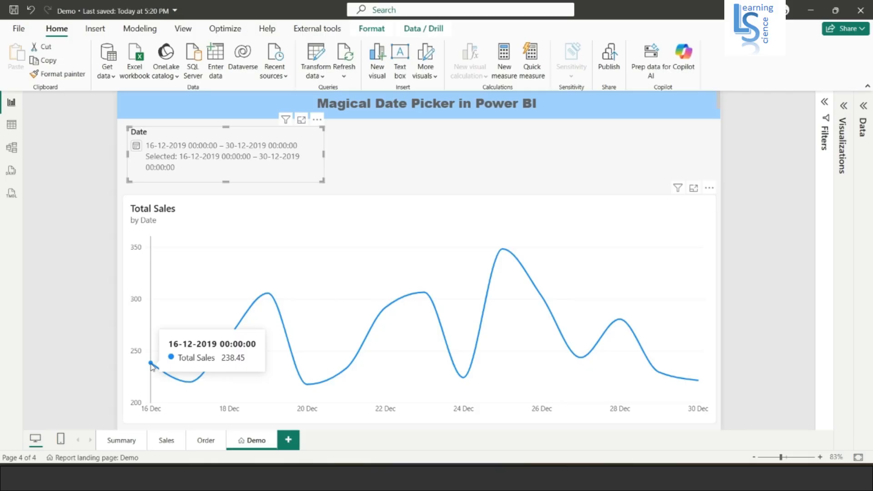
# - Clear the Date slicer's selection and apply the manual range 1 November to 15 November 2019
pyautogui.click(317, 134)
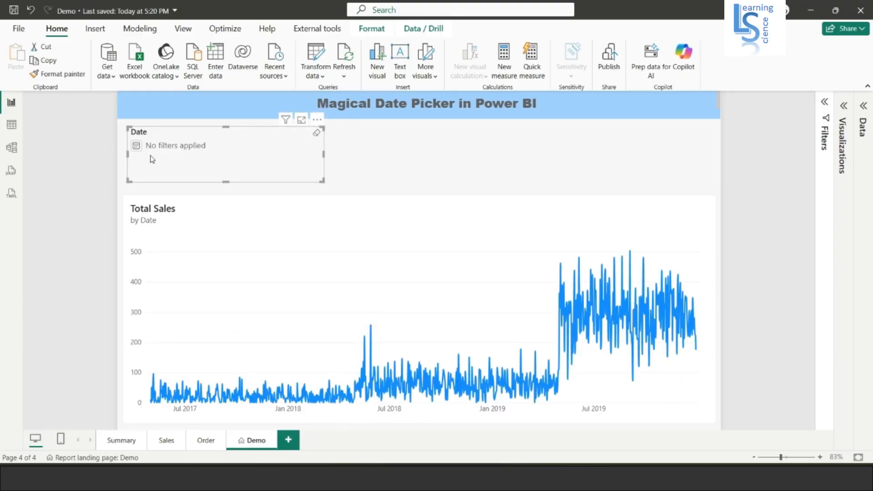
pyautogui.click(136, 146)
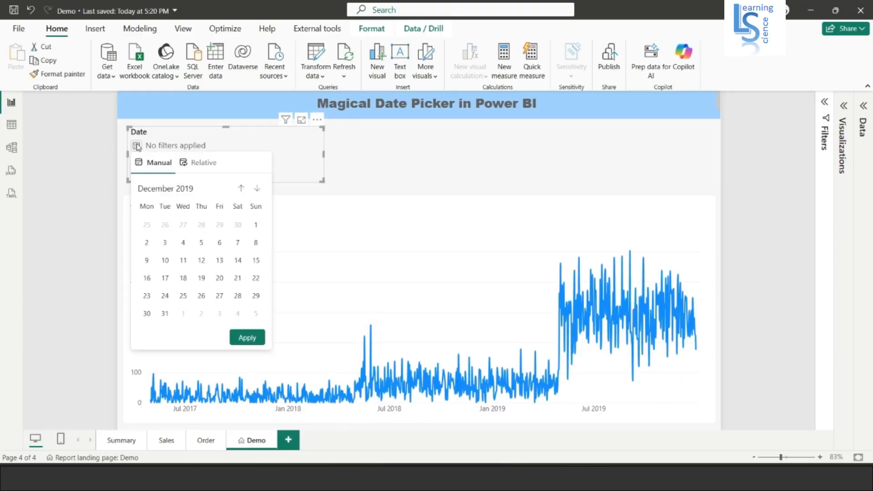
pyautogui.click(240, 189)
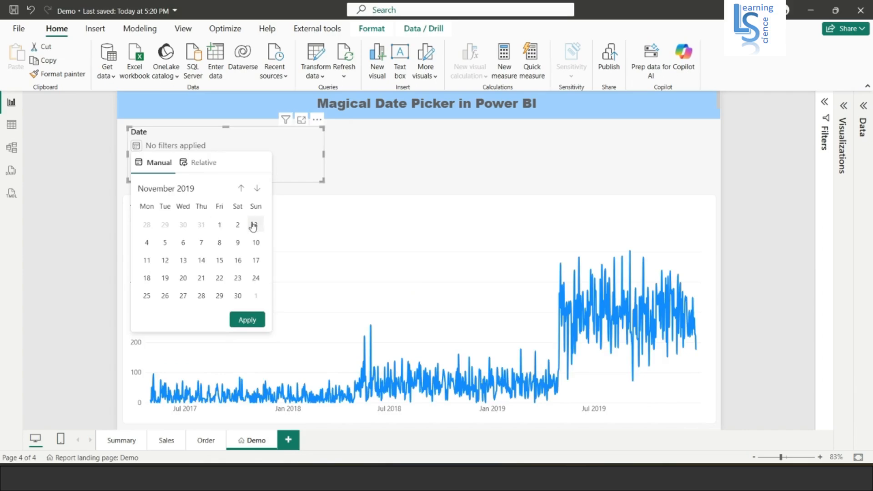
pyautogui.click(219, 226)
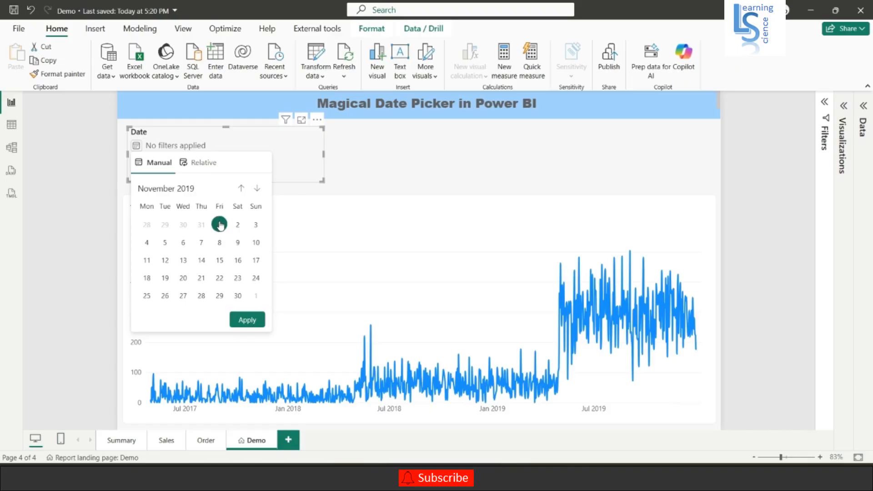
pyautogui.click(253, 226)
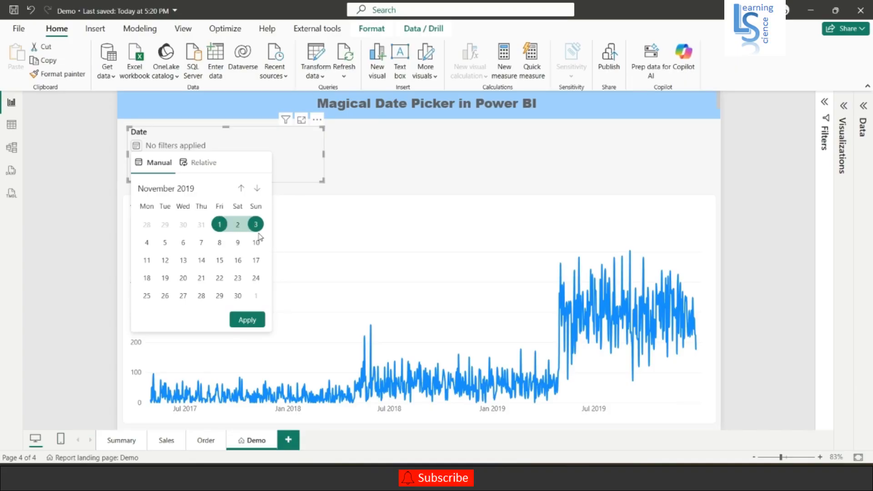
pyautogui.click(221, 260)
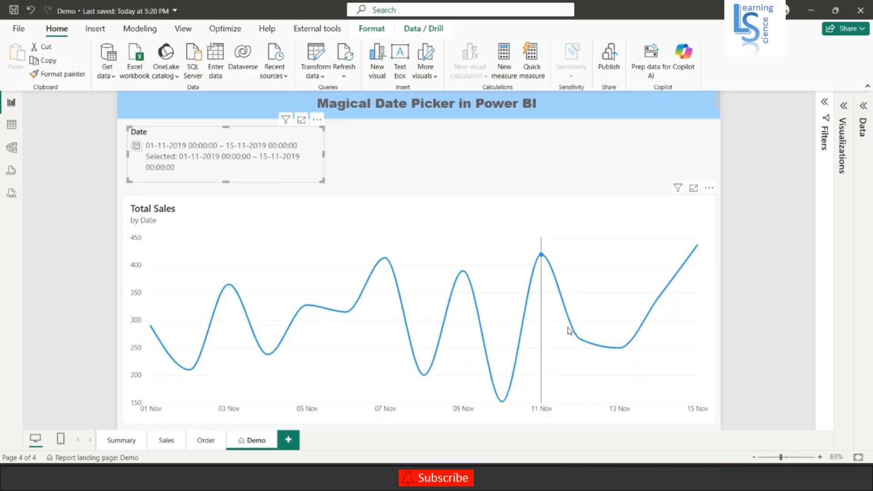
pyautogui.moveTo(174, 333)
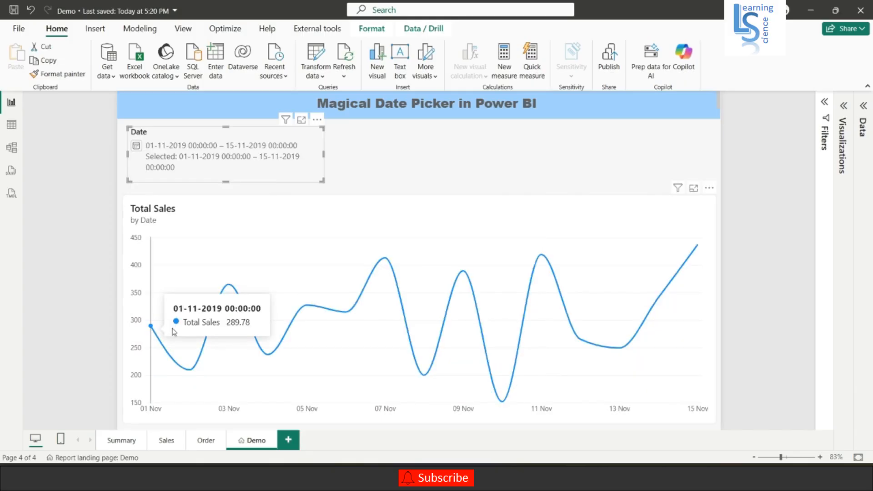
pyautogui.moveTo(700, 249)
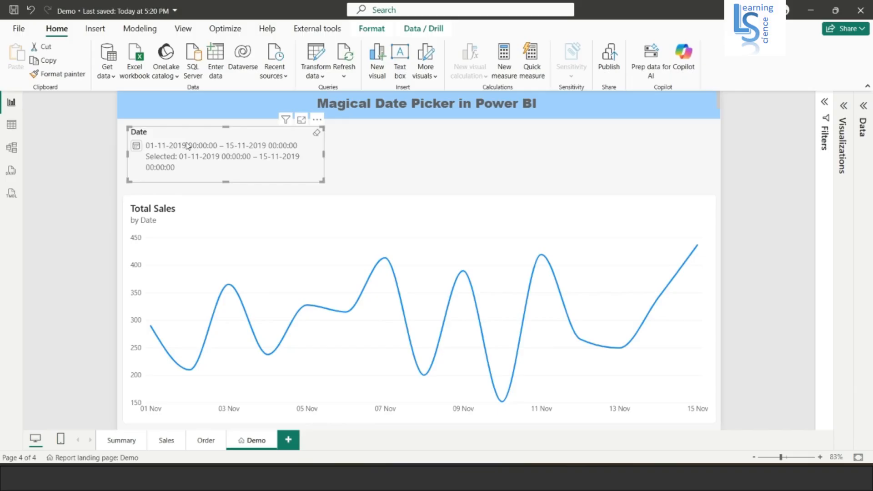
# - Clear the Date slicer and apply a relative range of the last 1 month from the last date, offset by 0 months
pyautogui.click(317, 134)
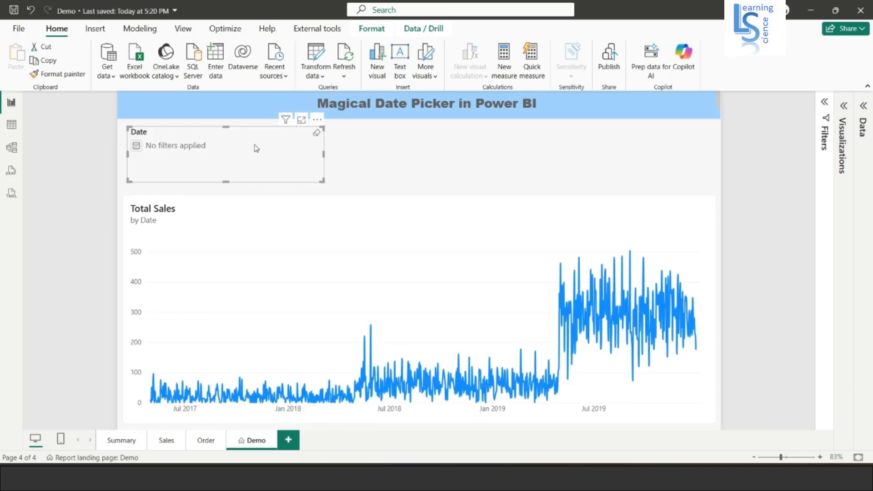
pyautogui.click(136, 145)
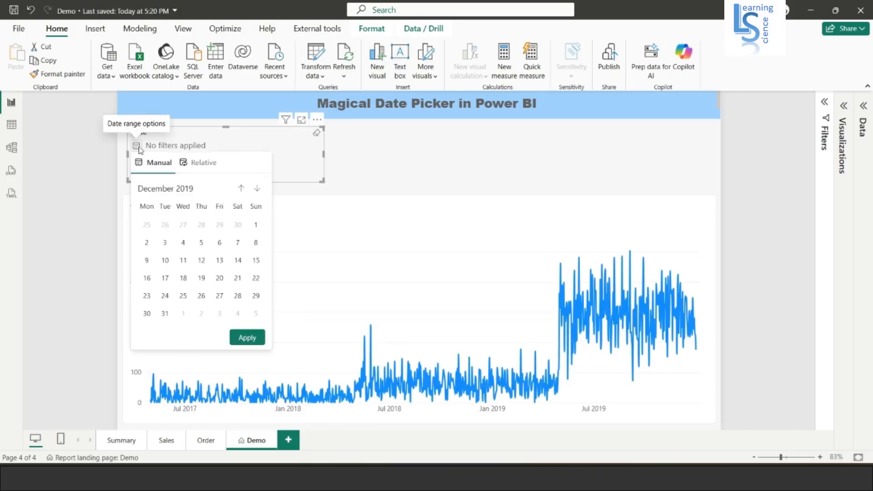
pyautogui.click(192, 165)
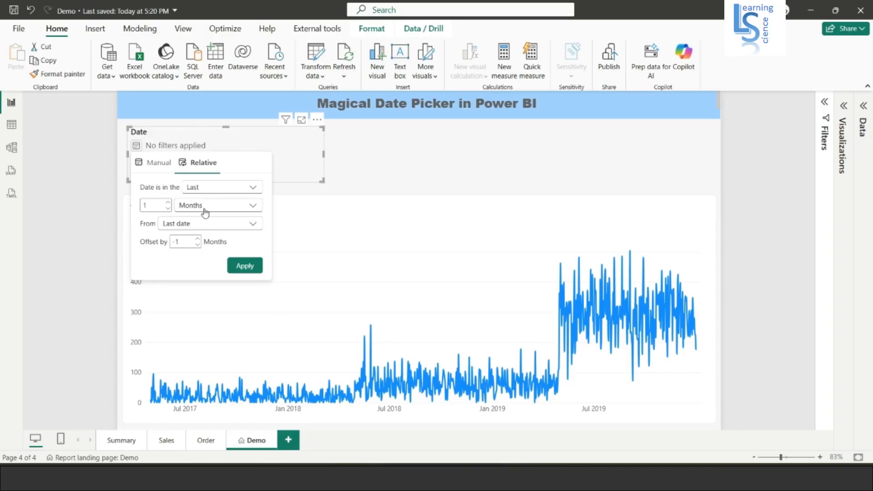
pyautogui.moveTo(188, 241); pyautogui.dragTo(144, 249)
pyautogui.write('0')
pyautogui.click(245, 267)
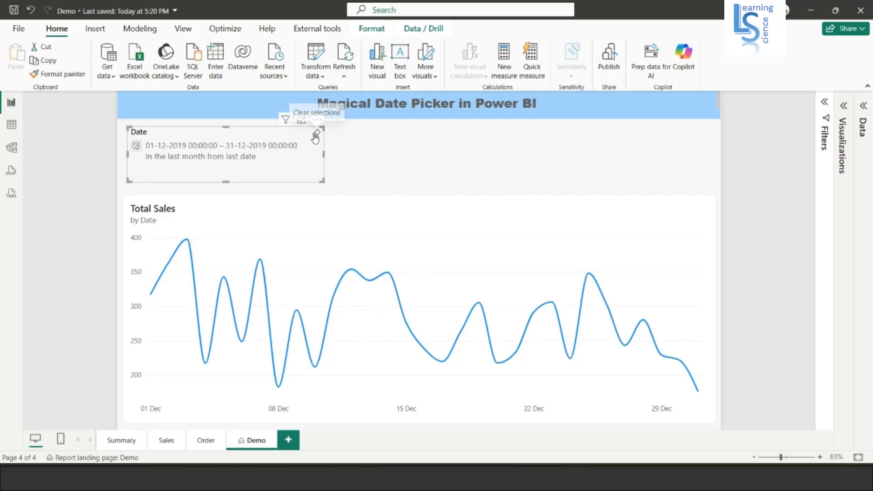
# - Clear the Date slicer and reapply the last-month relative range from the last date with an offset of -1 month
pyautogui.click(317, 133)
pyautogui.click(136, 146)
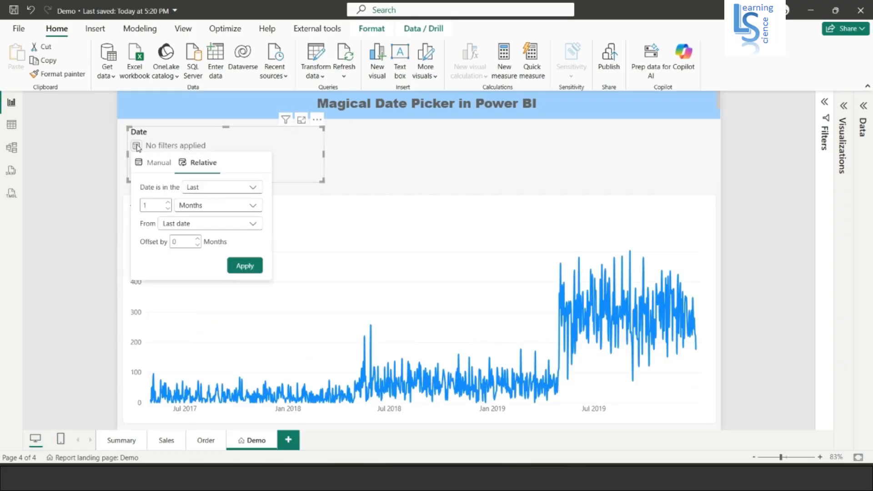
pyautogui.click(190, 243)
pyautogui.press('BackSpace')
pyautogui.click(259, 269)
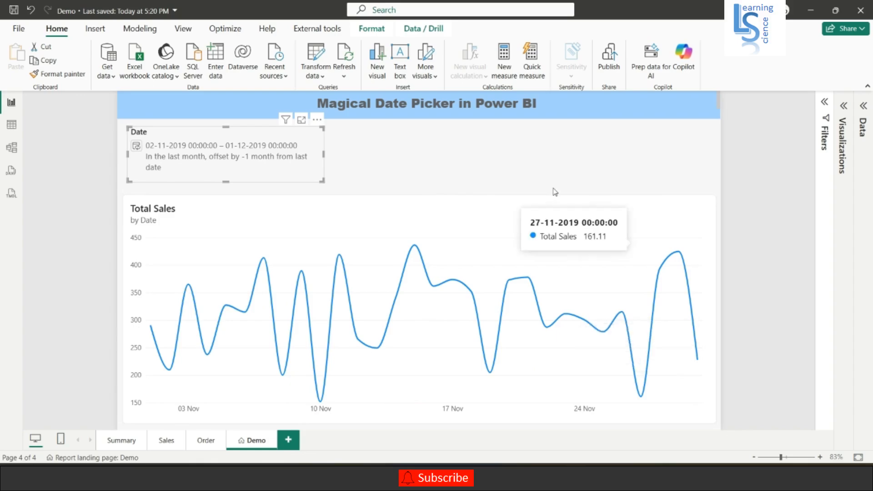
pyautogui.click(526, 186)
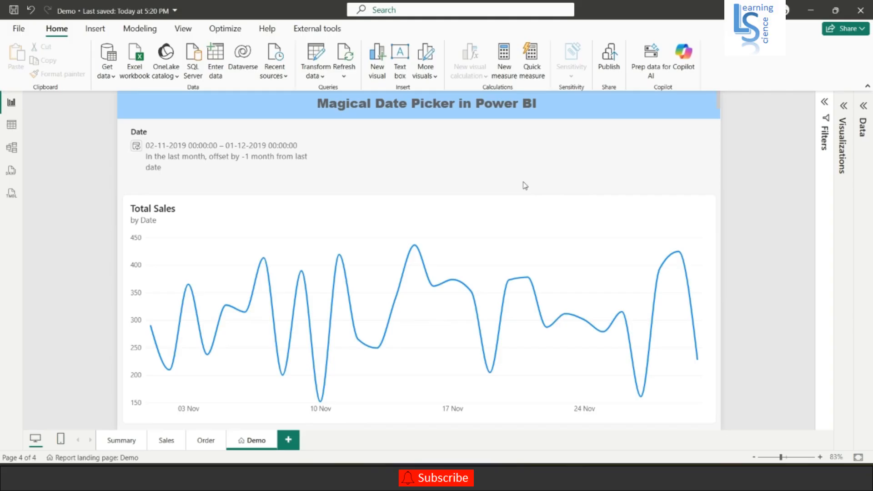